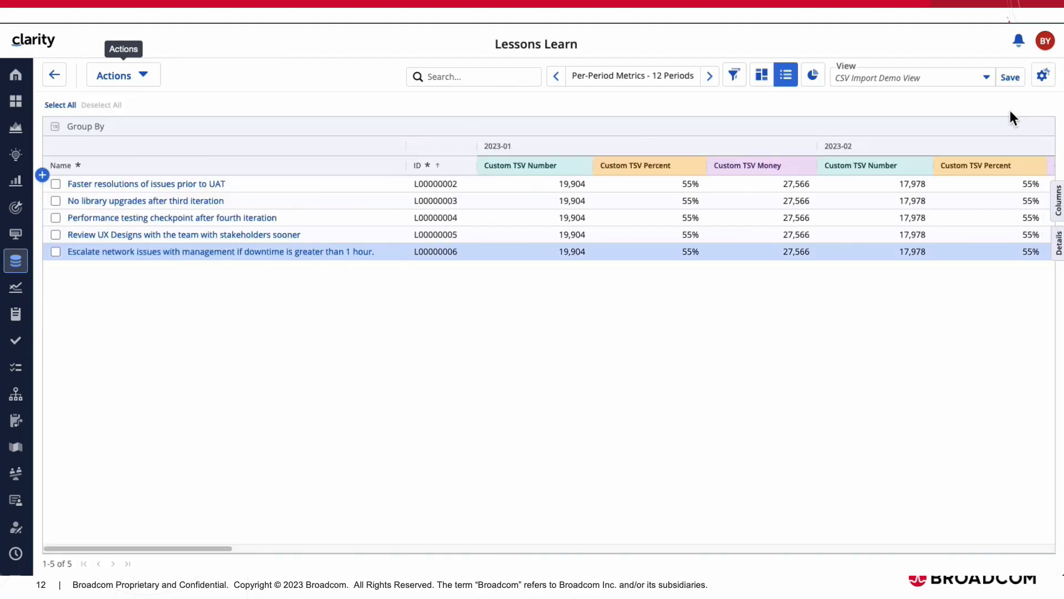
Download the completed Lessons Learn CSV export from the notifications and open the file in Excel
click(1020, 44)
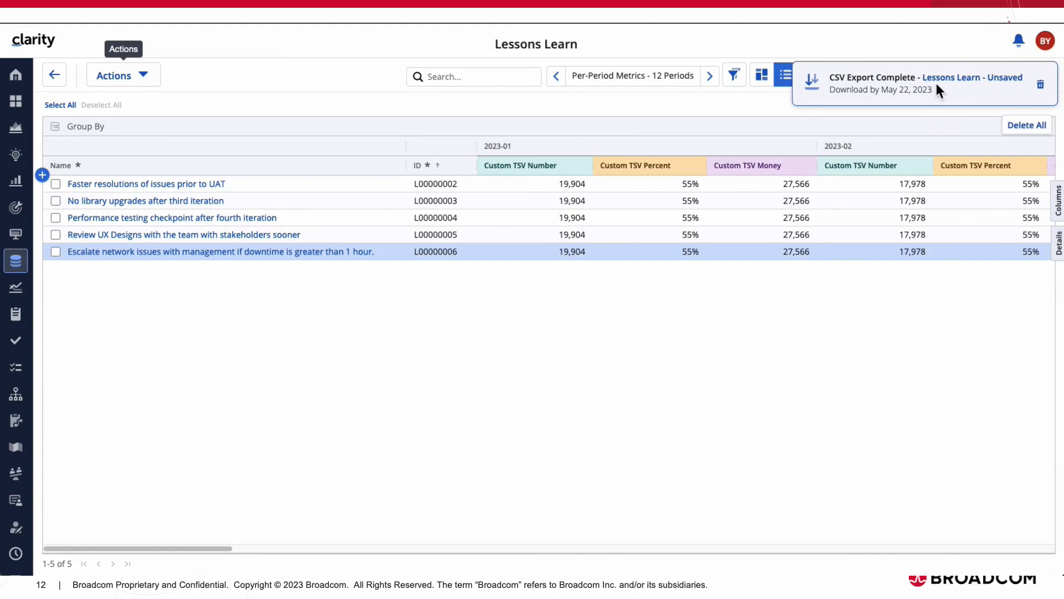
click(811, 86)
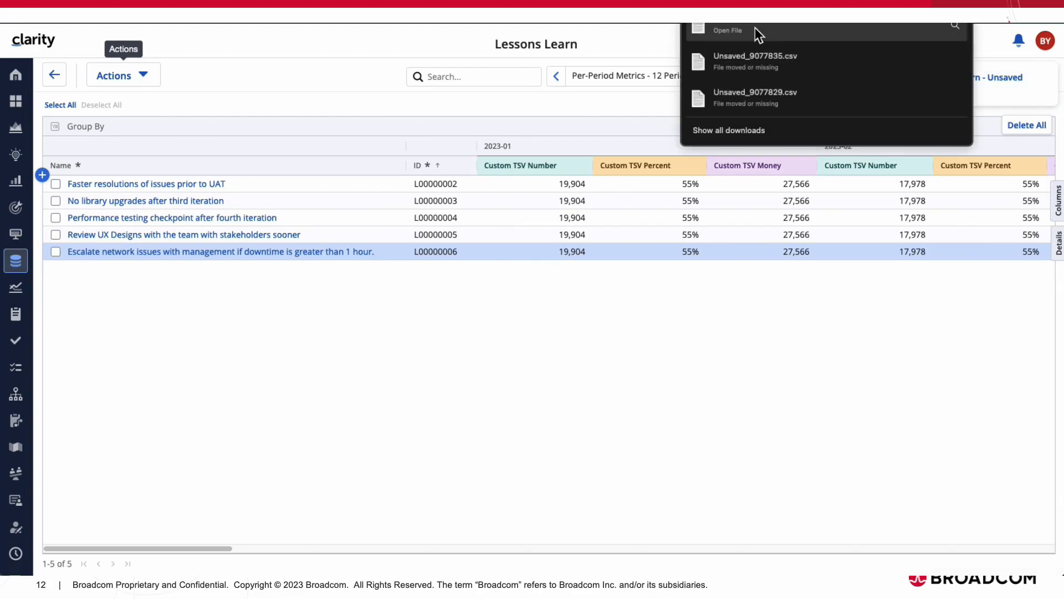
click(739, 30)
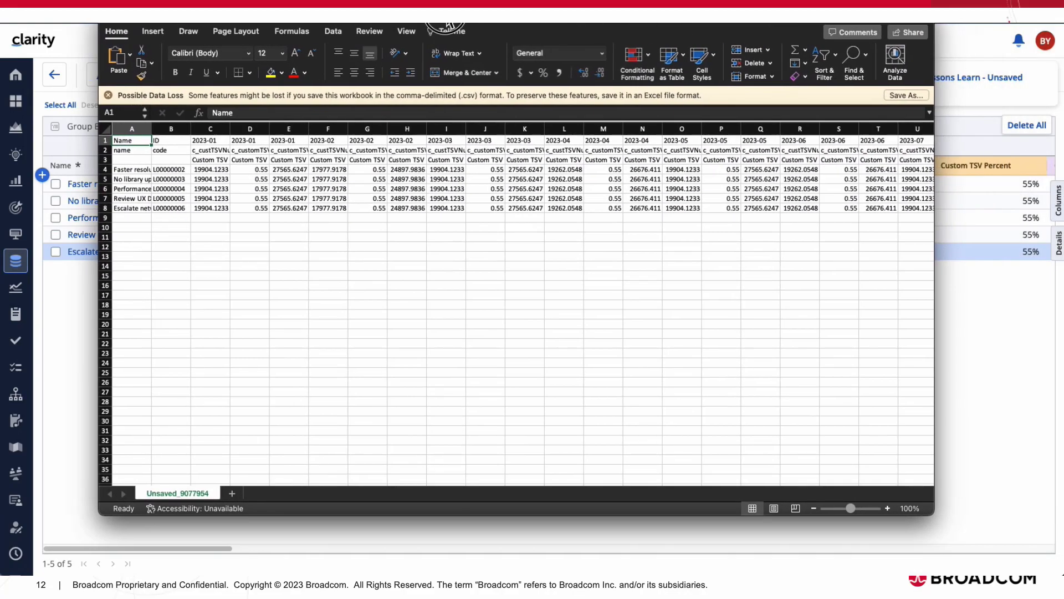
drag(448, 25, 506, 80)
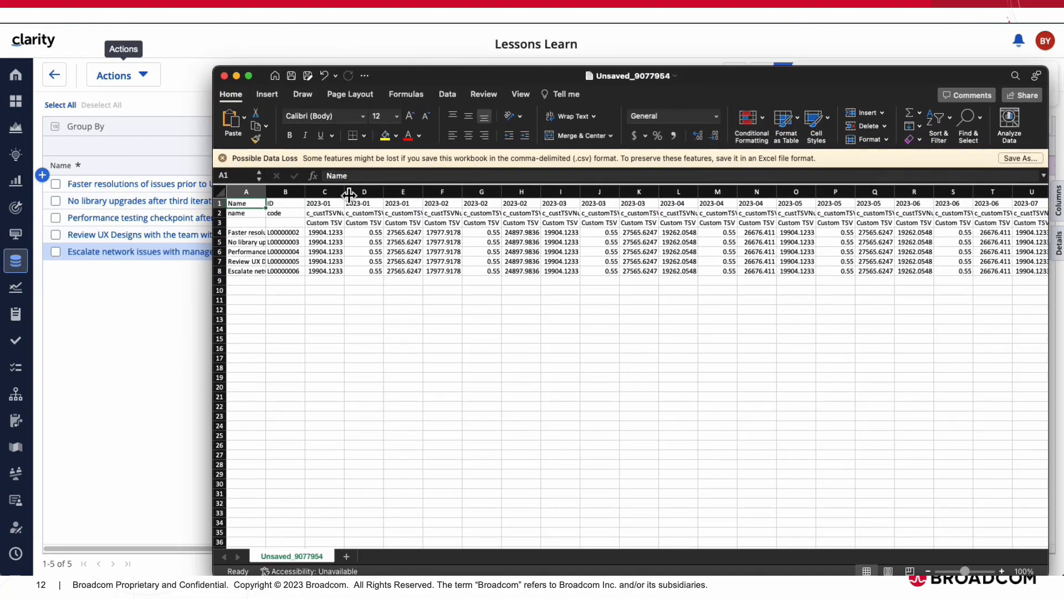
Widen columns C, D and E to fit their headers, and place the workbook below the grid's column headings
drag(349, 194, 476, 193)
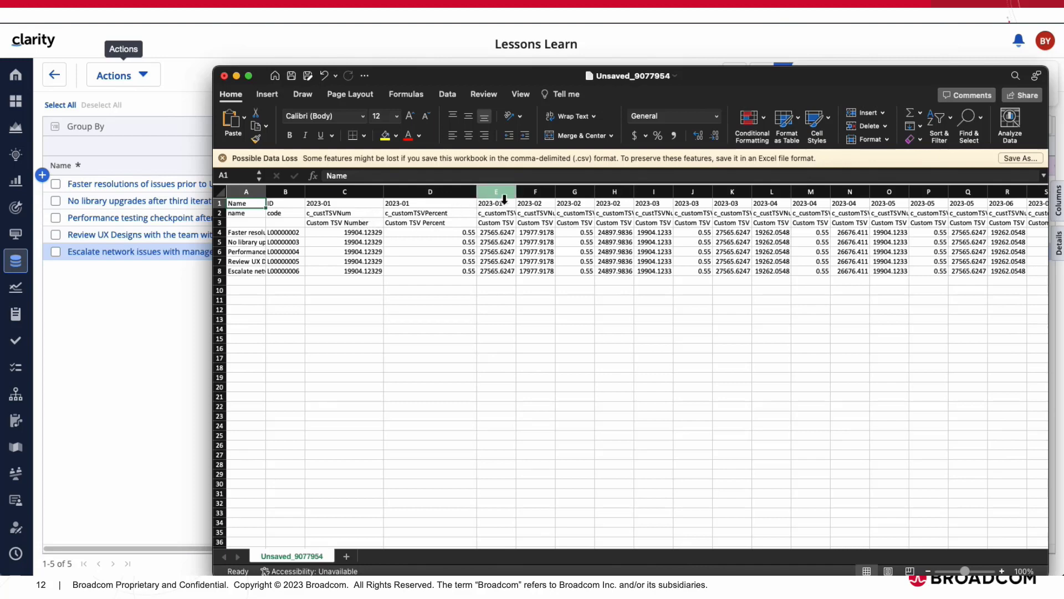
drag(516, 191, 582, 193)
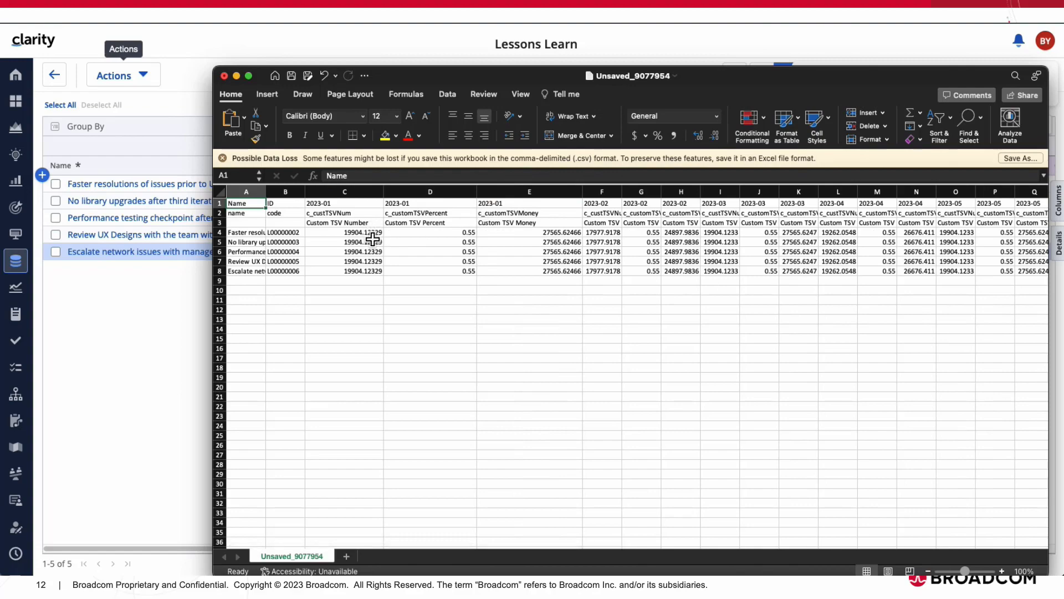
drag(514, 79, 484, 260)
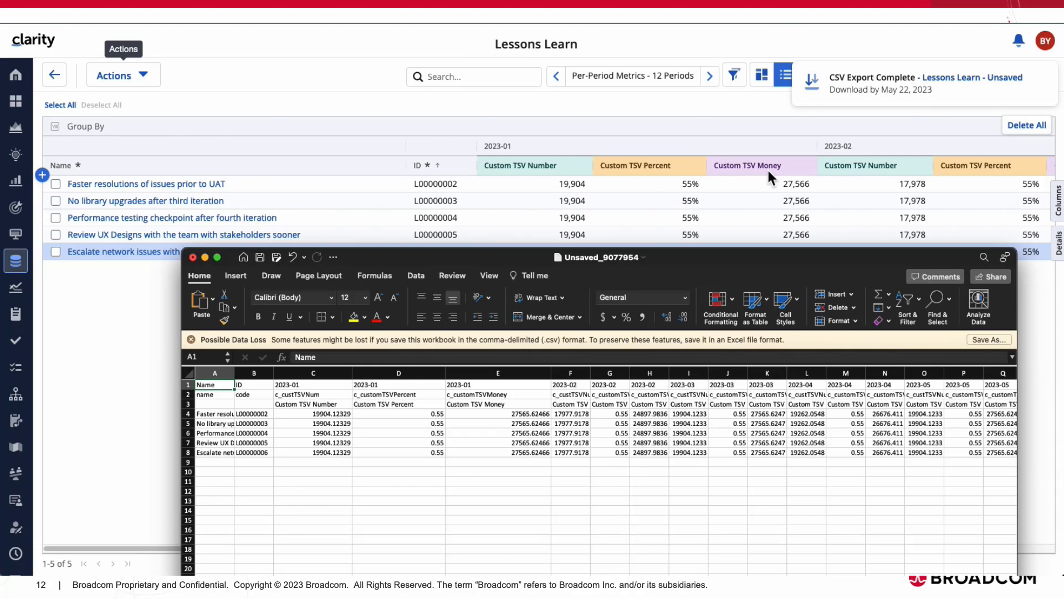
Set the 2023-01 Custom TSV Number to 1111 for all five lessons in C4:C8
click(336, 417)
double_click(311, 414)
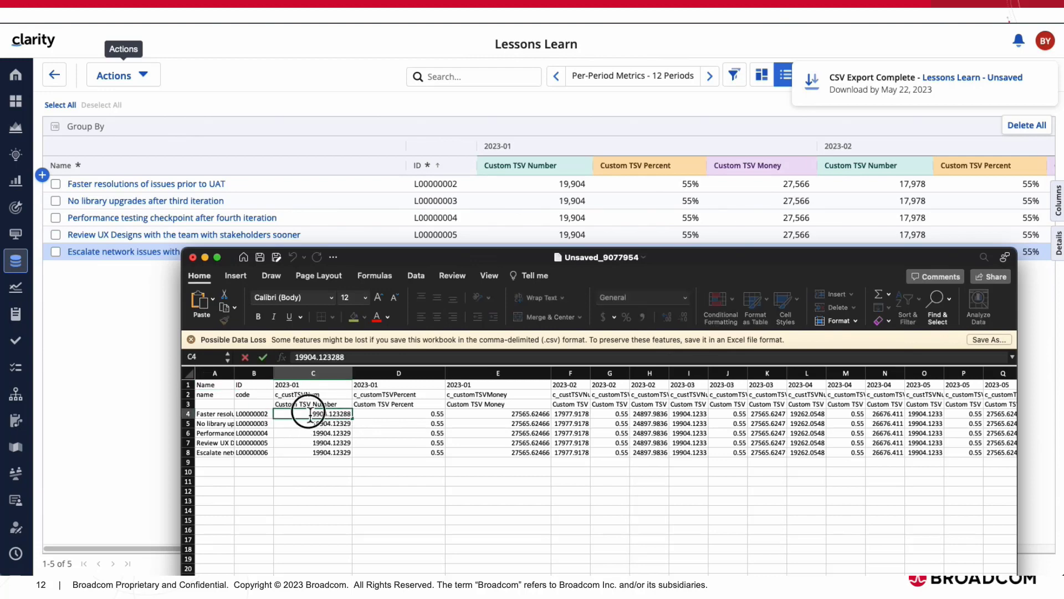
drag(312, 415, 357, 418)
text(1)
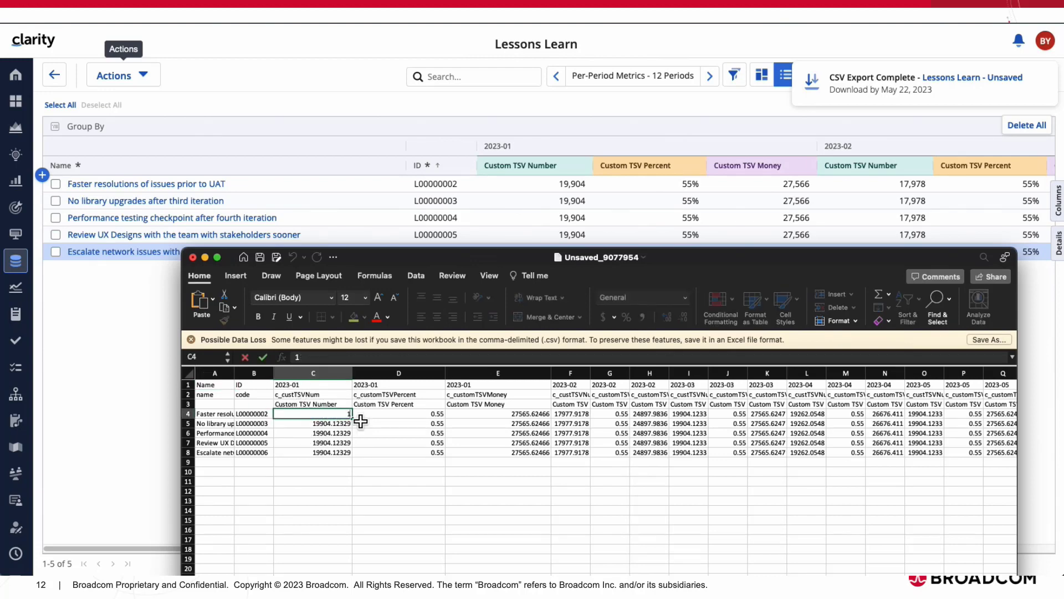
text(111)
drag(353, 418, 353, 460)
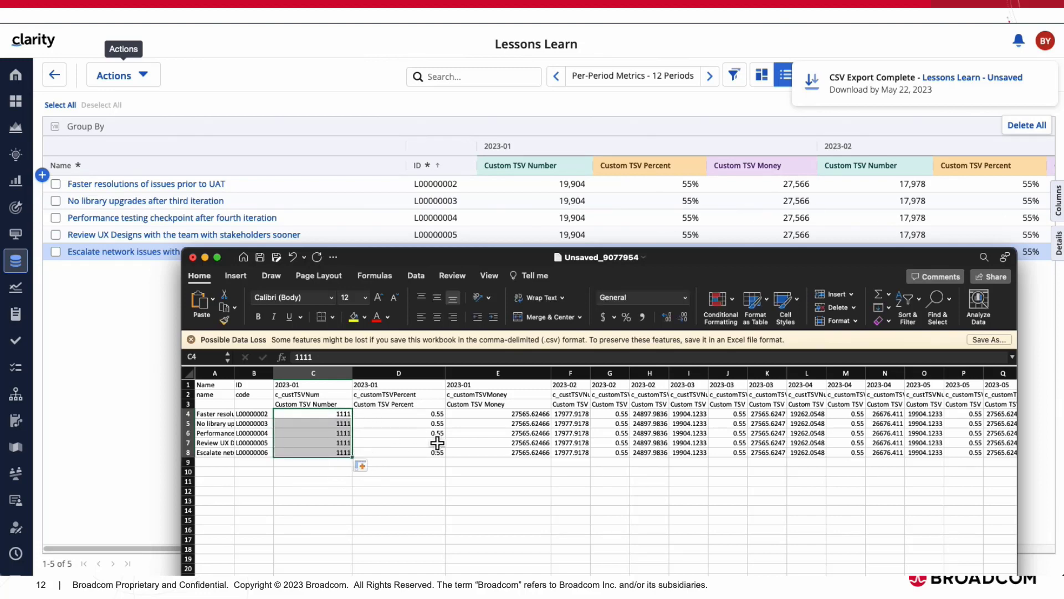
Set the 2023-01 Custom TSV Percent to .11 for all five lessons in D4:D8
double_click(436, 420)
click(434, 416)
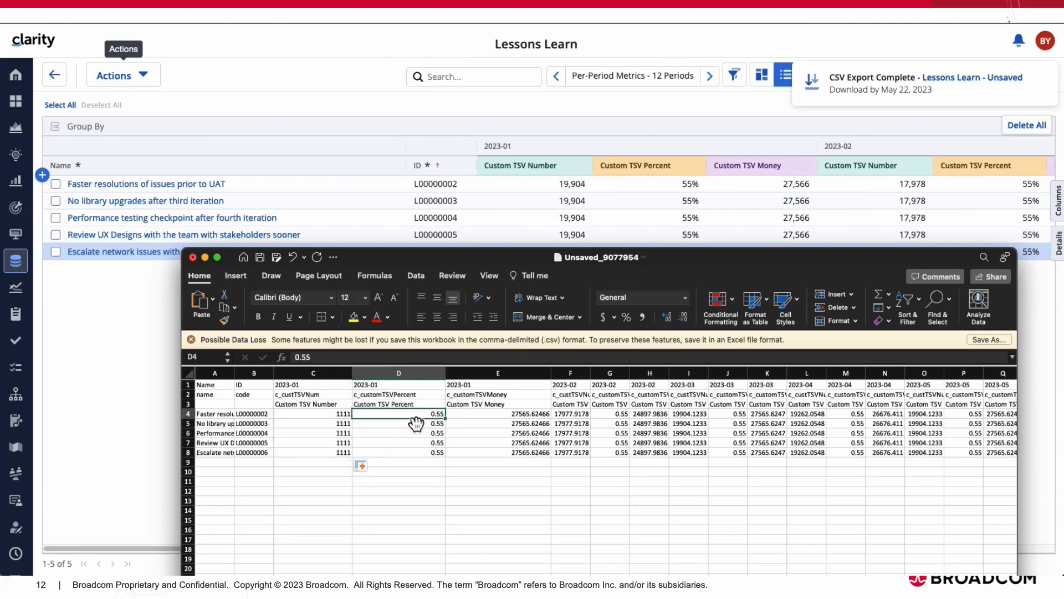
text(.11)
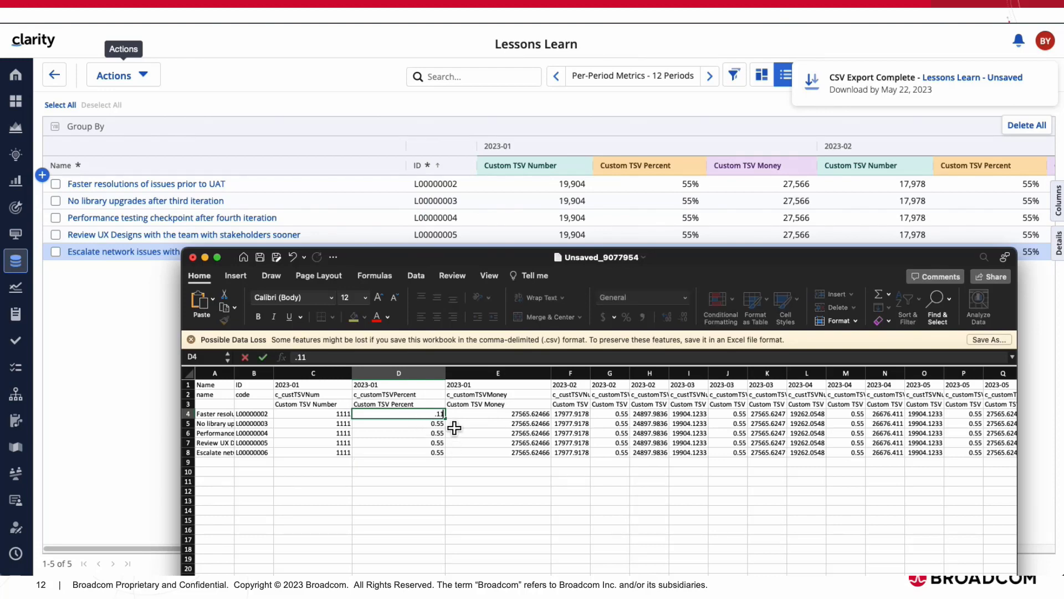
drag(445, 418, 452, 458)
Set the 2023-01 Custom TSV Money to 1111 for all five lessons in E4:E8, and save the CSV file
click(460, 415)
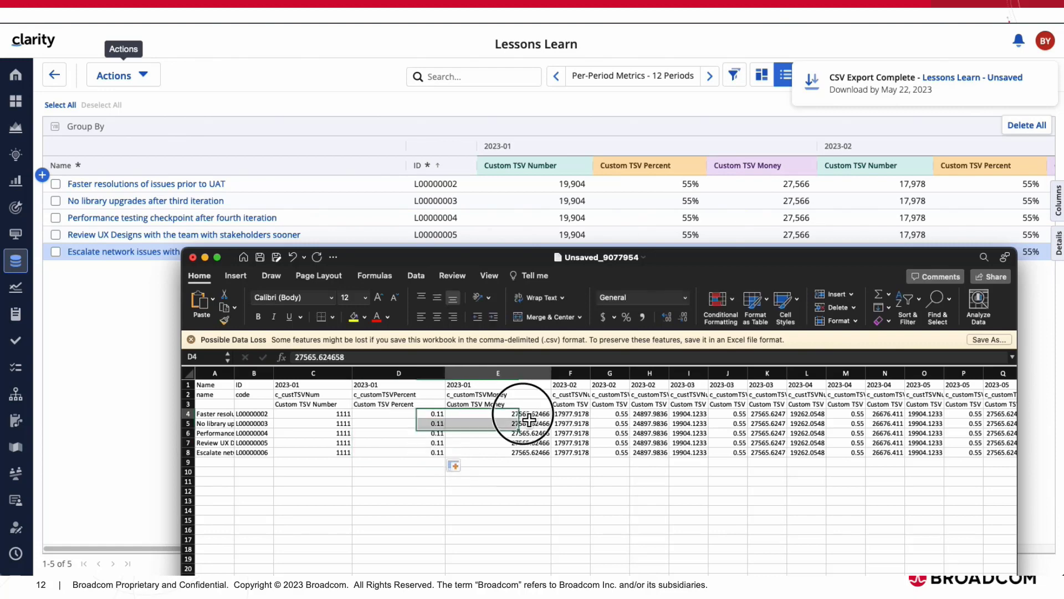
double_click(518, 415)
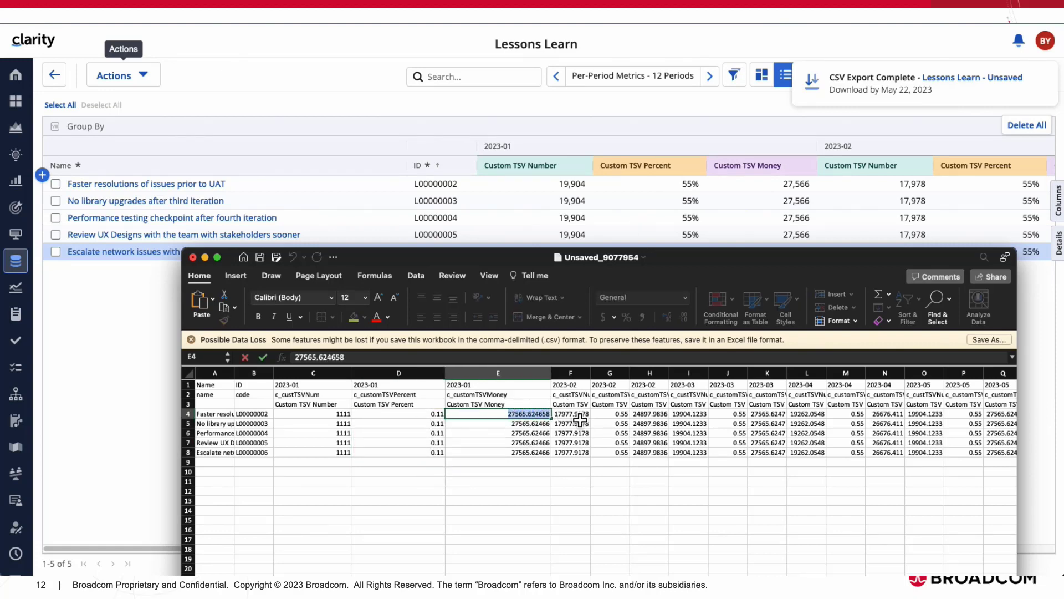
text(1111)
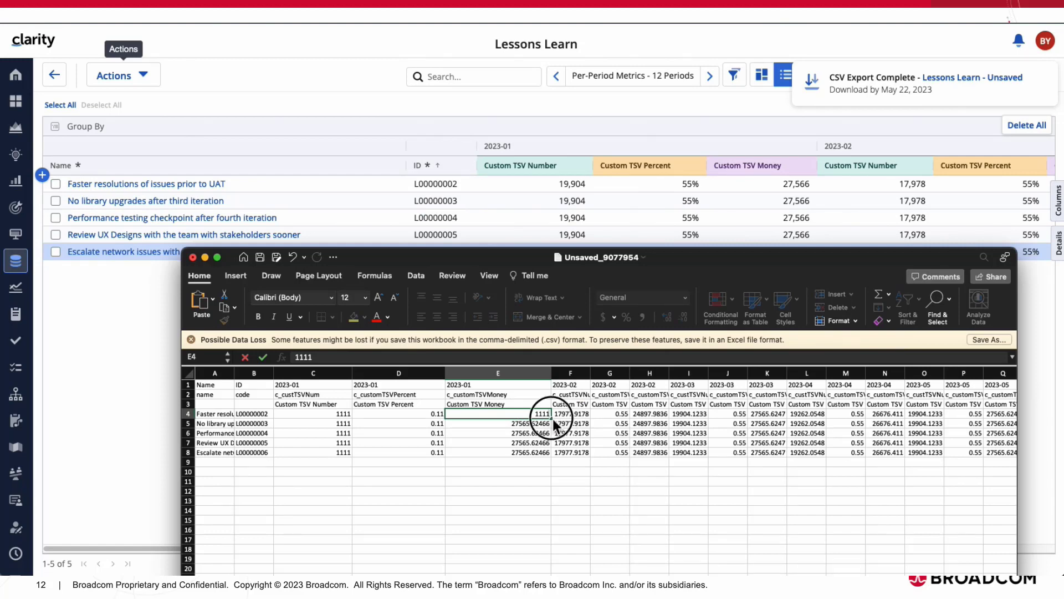
drag(551, 417, 553, 455)
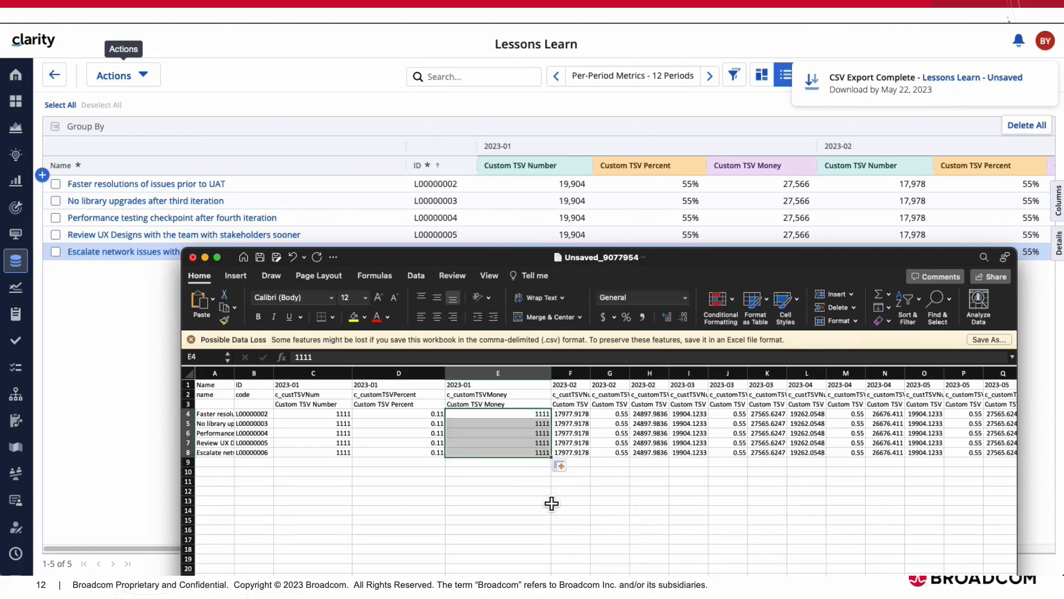
click(551, 502)
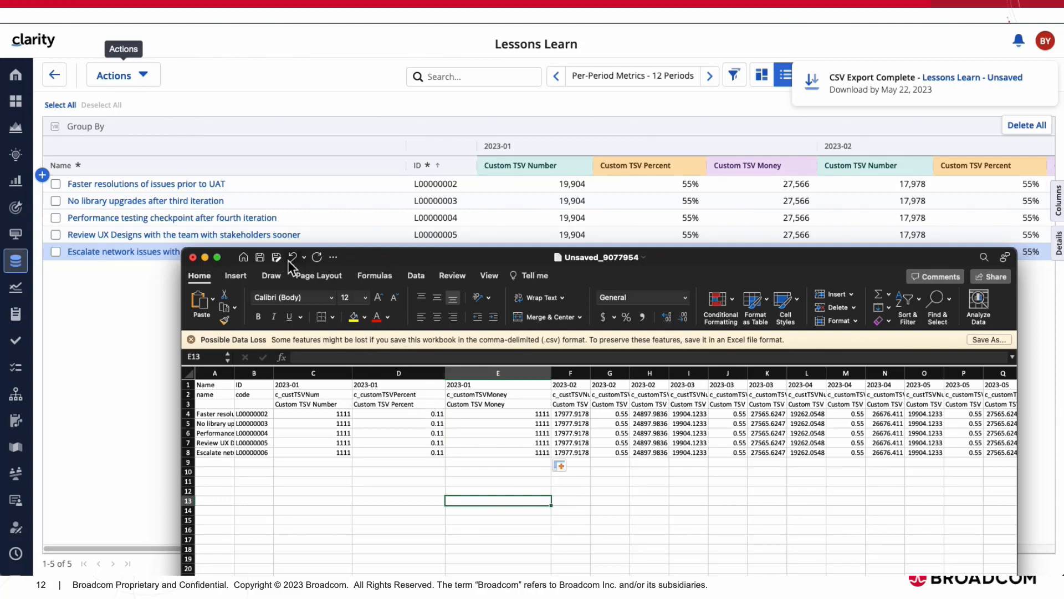
click(259, 258)
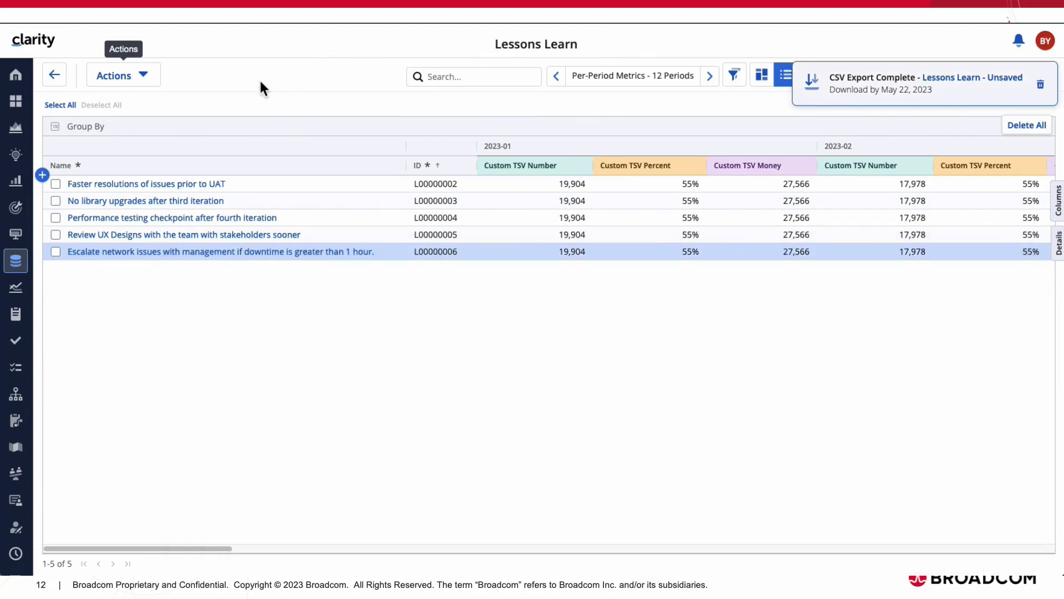
Import Unsaved_9077954.csv from Downloads into the Lessons Learn grid and dismiss the import result
click(141, 78)
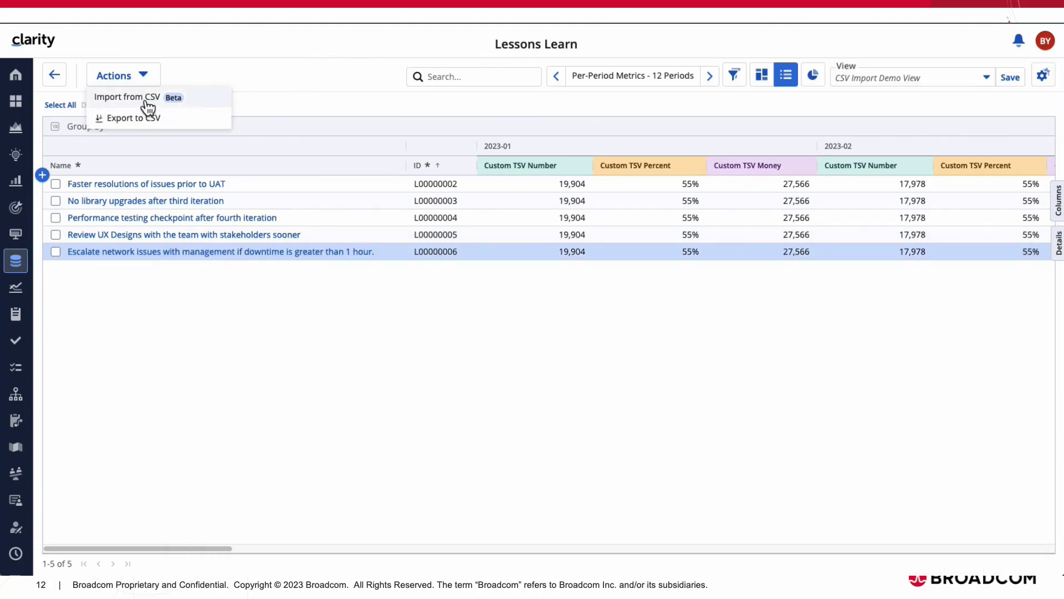
click(143, 98)
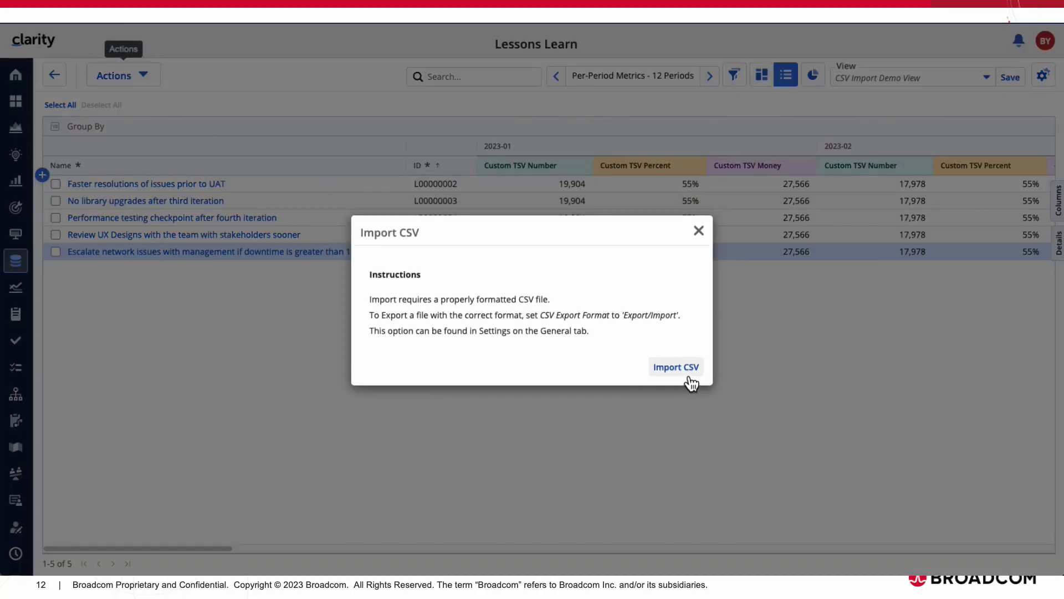
click(690, 379)
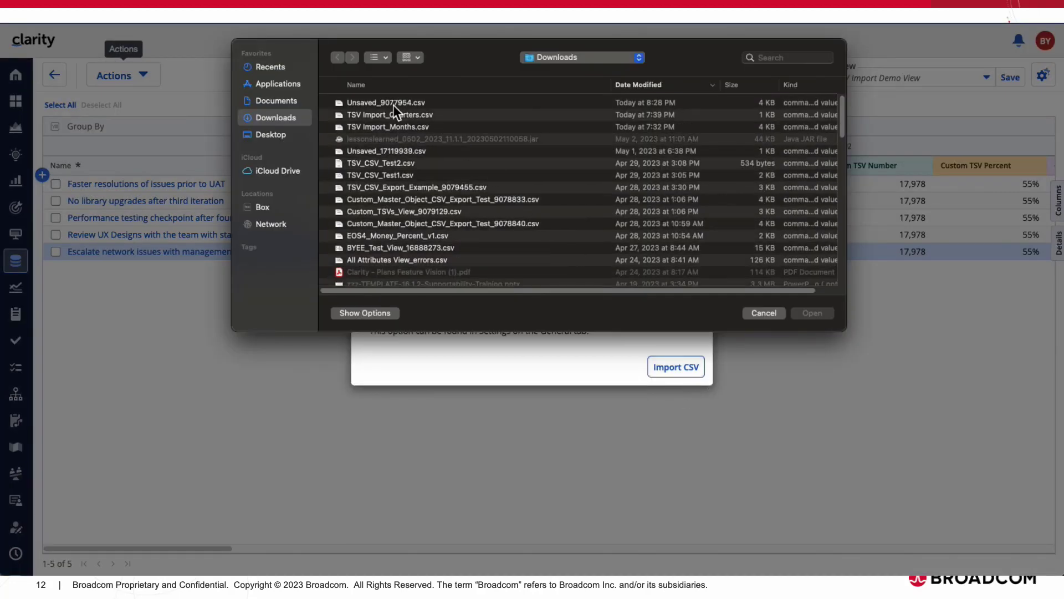
click(393, 104)
click(813, 314)
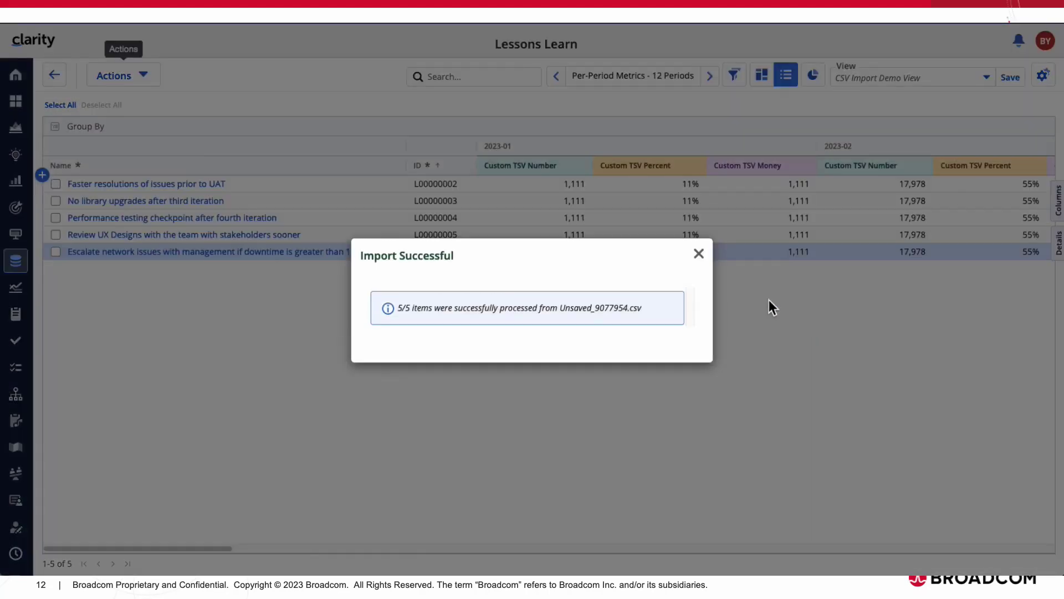
click(699, 254)
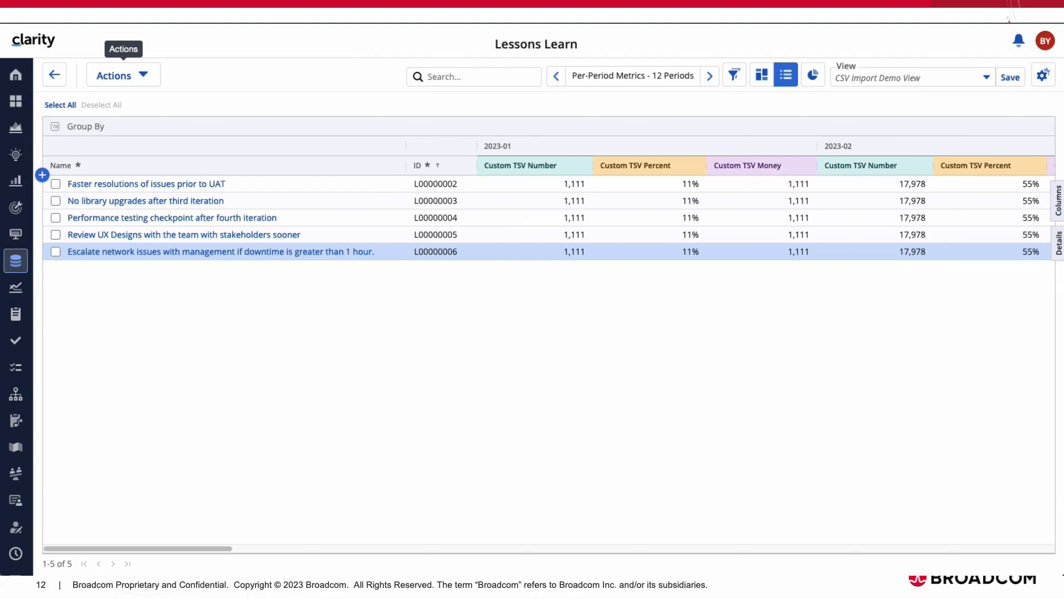
Bring the TSV Import_Quarters workbook into view and widen columns D and E to review the quarterly values
drag(1063, 49, 594, 49)
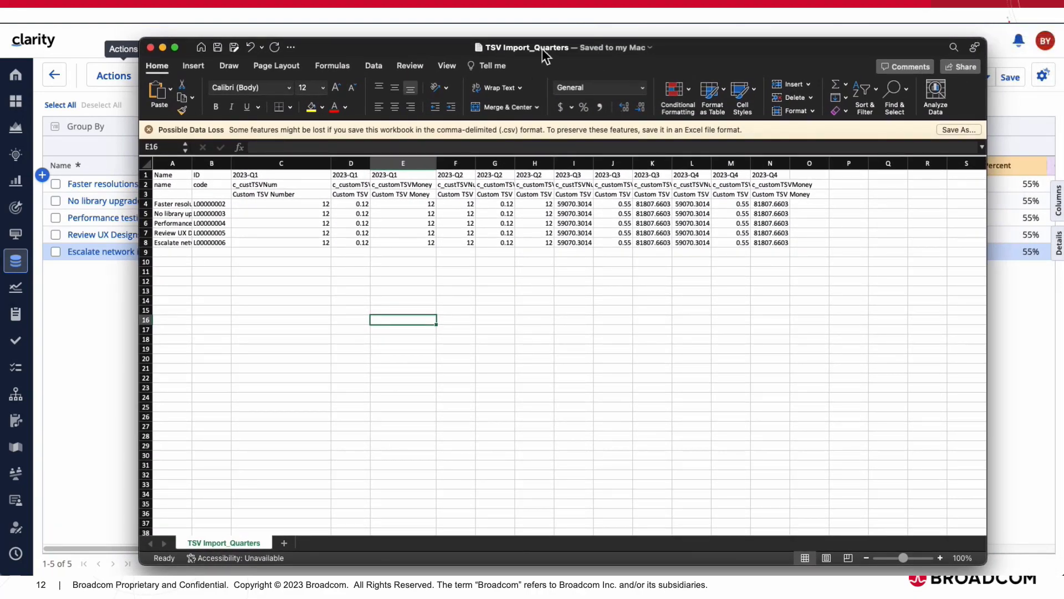
drag(444, 51, 474, 222)
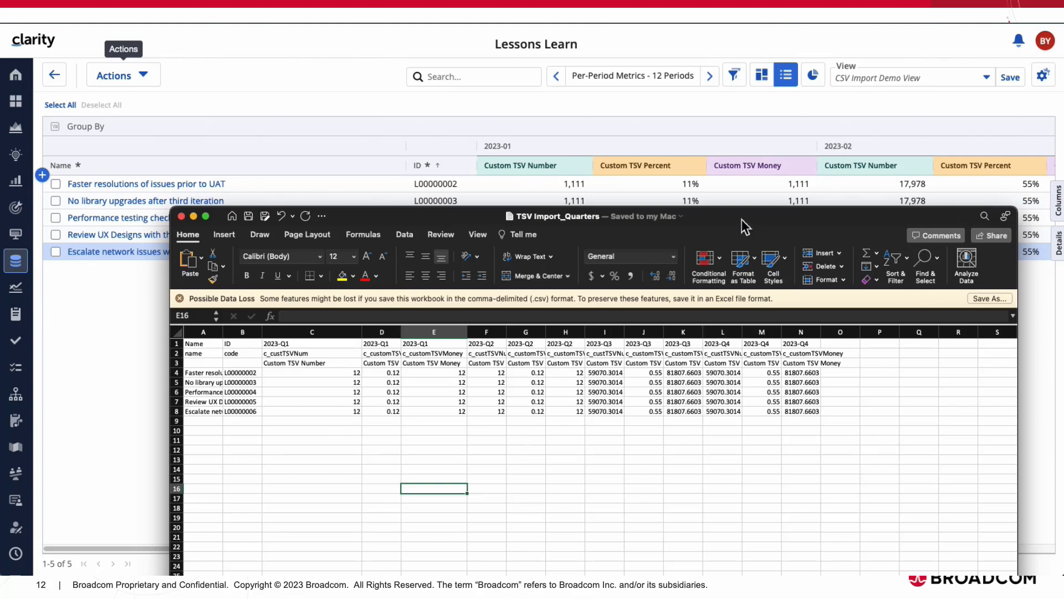
drag(741, 215, 768, 85)
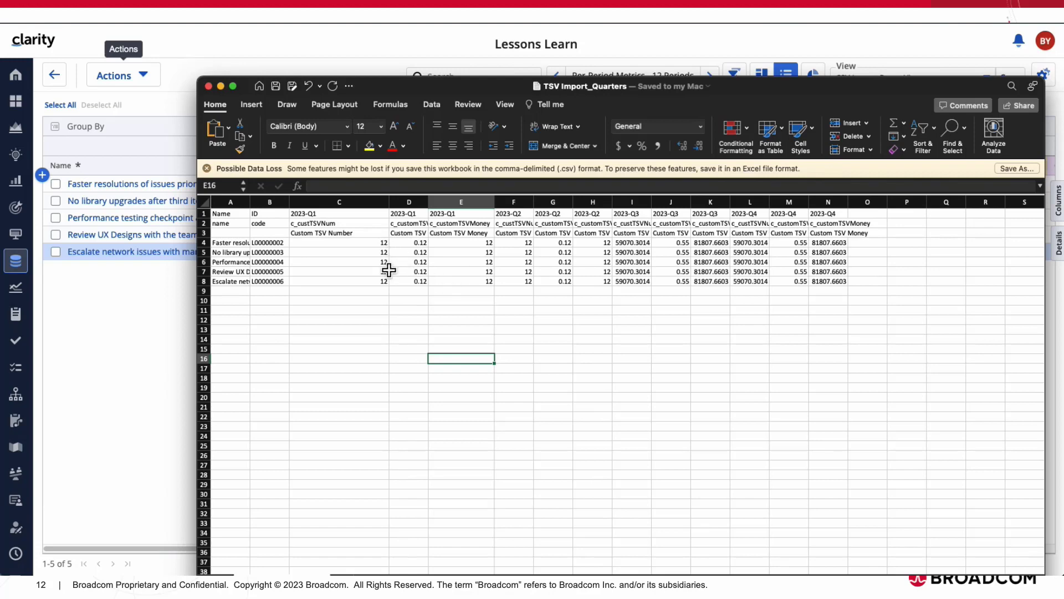
drag(429, 202, 450, 202)
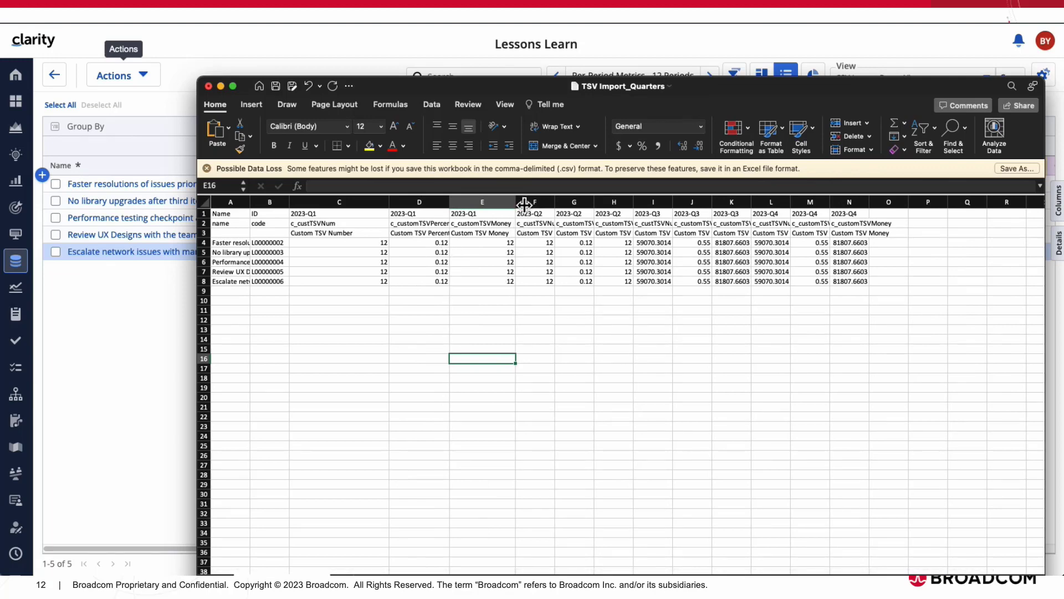
drag(524, 206, 533, 207)
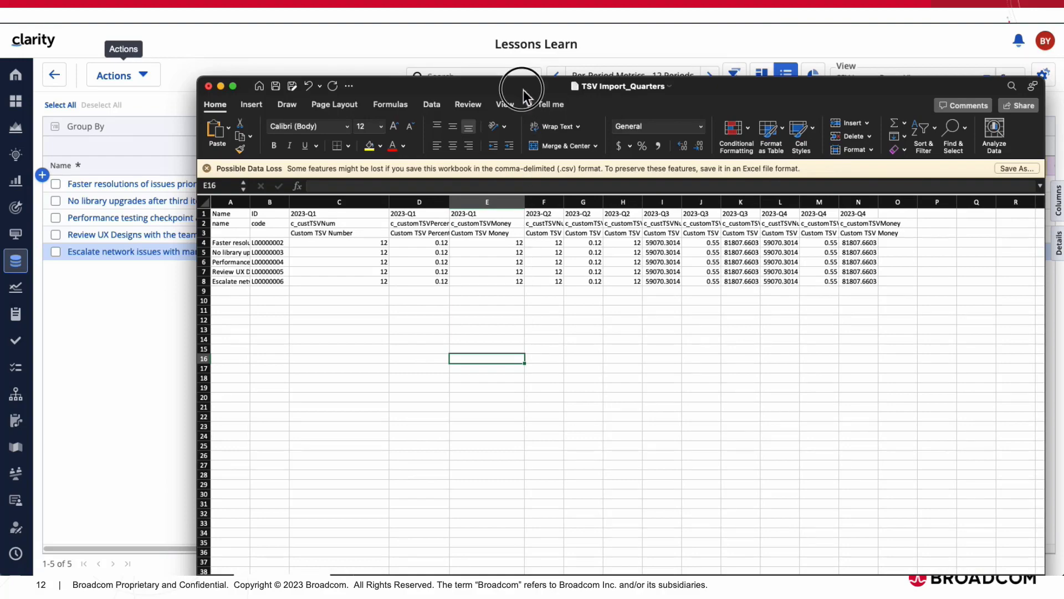
drag(523, 89, 1063, 94)
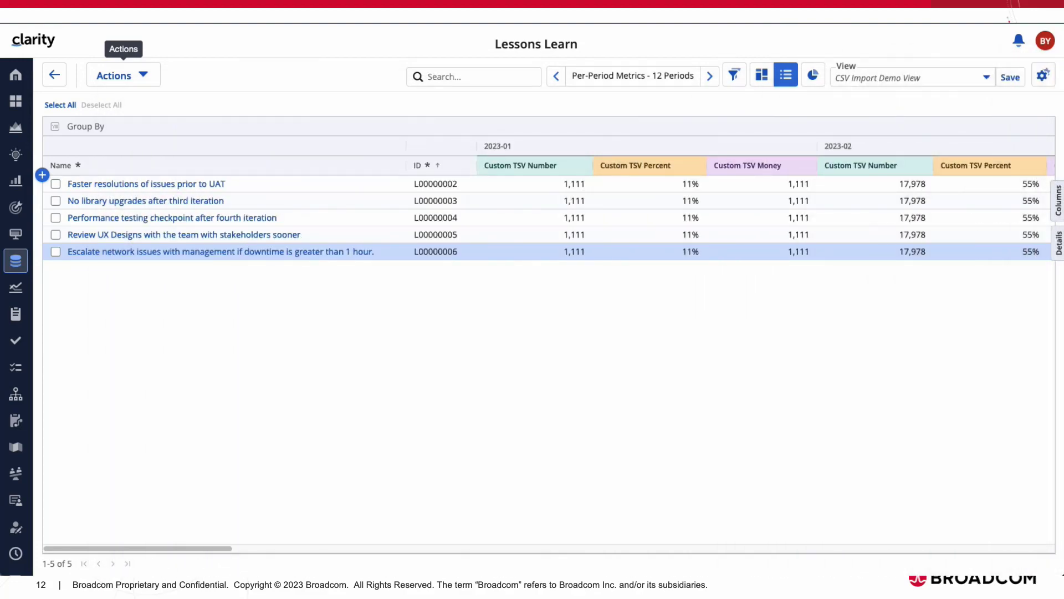
Import TSV Import_Quarters.csv from Downloads into the Lessons Learn grid and dismiss the import result
click(145, 77)
click(140, 99)
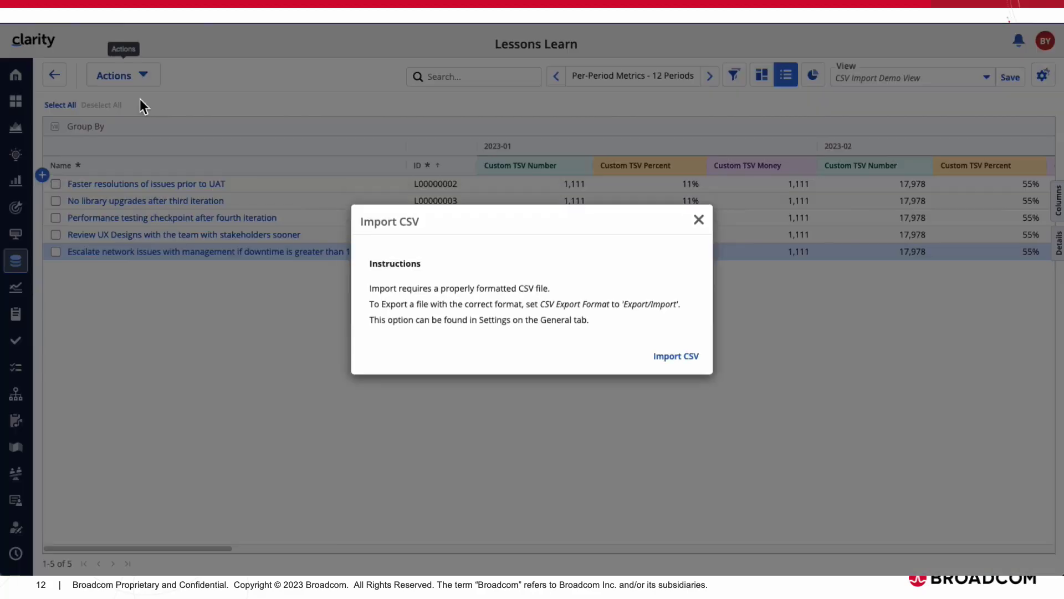
click(685, 368)
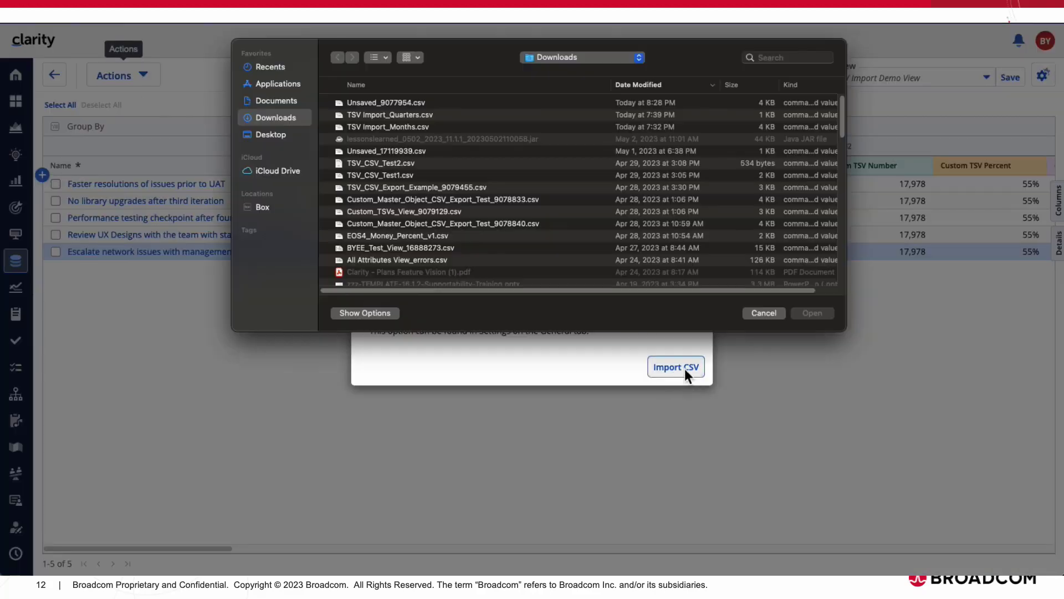
click(402, 117)
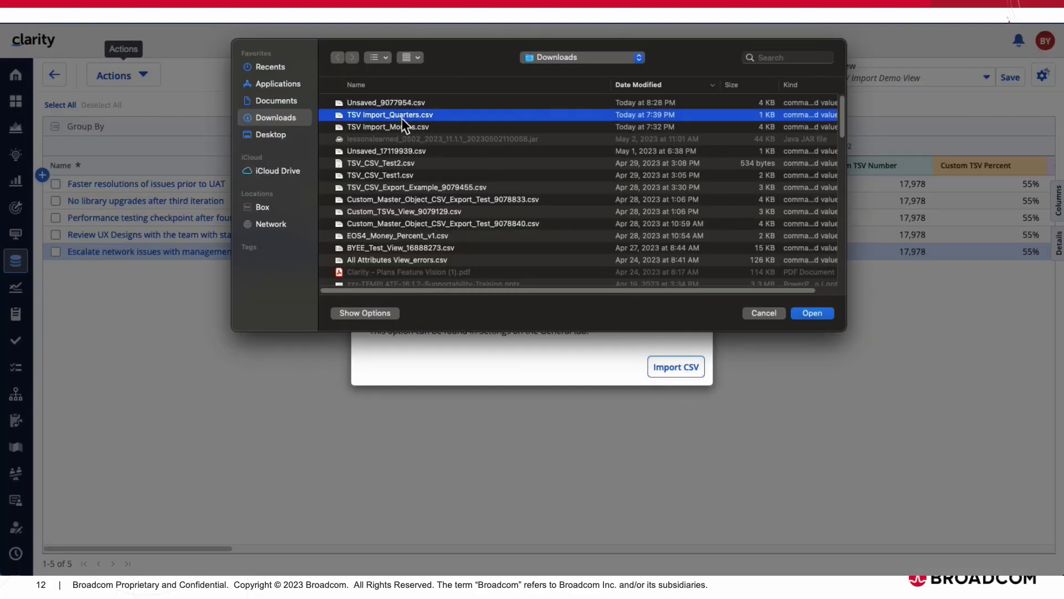
click(814, 314)
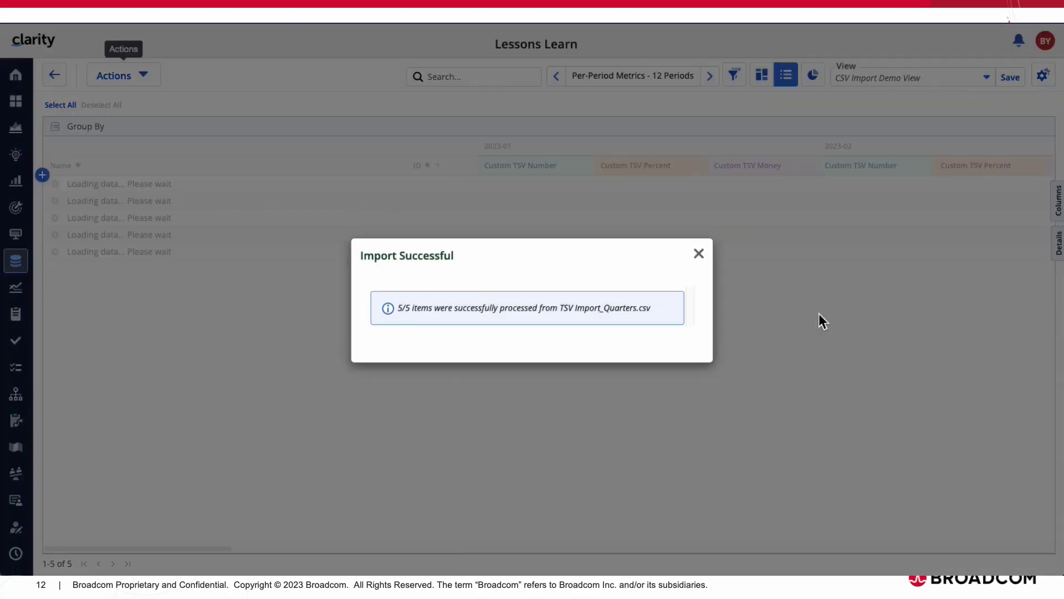
click(699, 254)
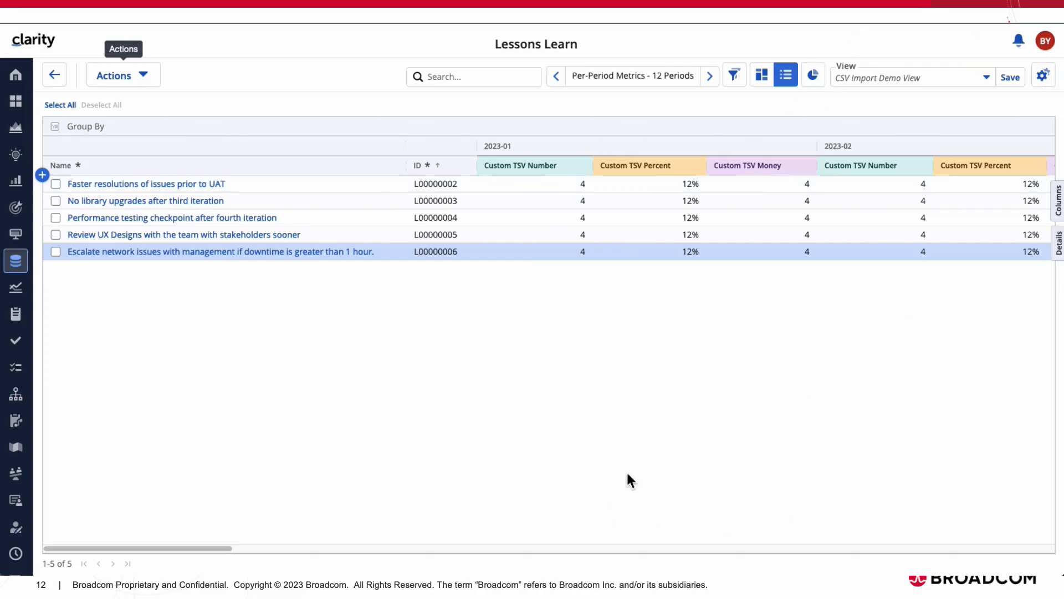
Place the TSV Import_Quarters workbook below the grid rows and widen column F to compare the quarterly values
drag(1062, 33, 713, 290)
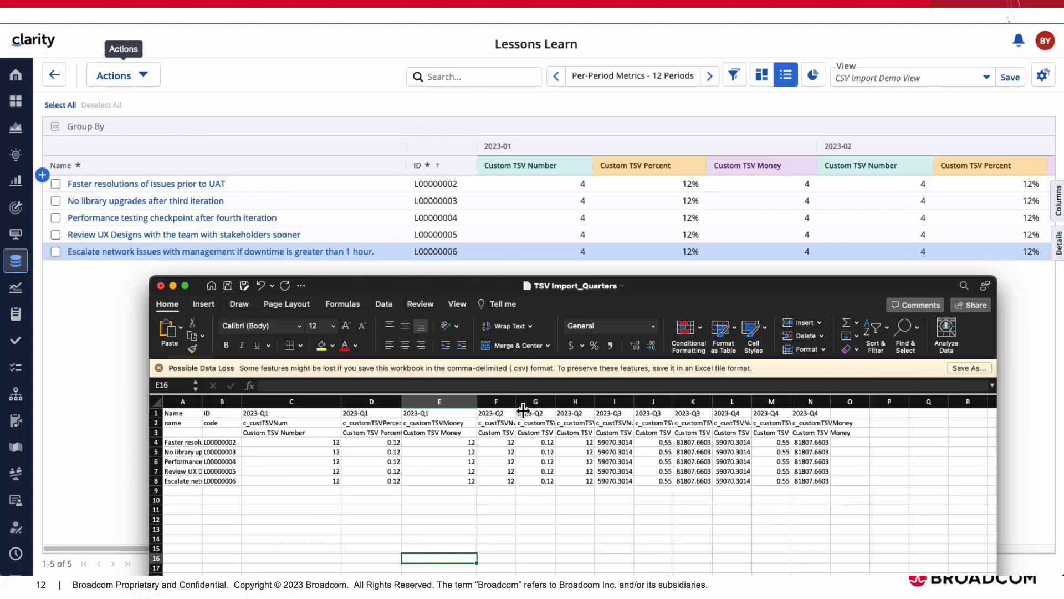
drag(516, 401, 549, 407)
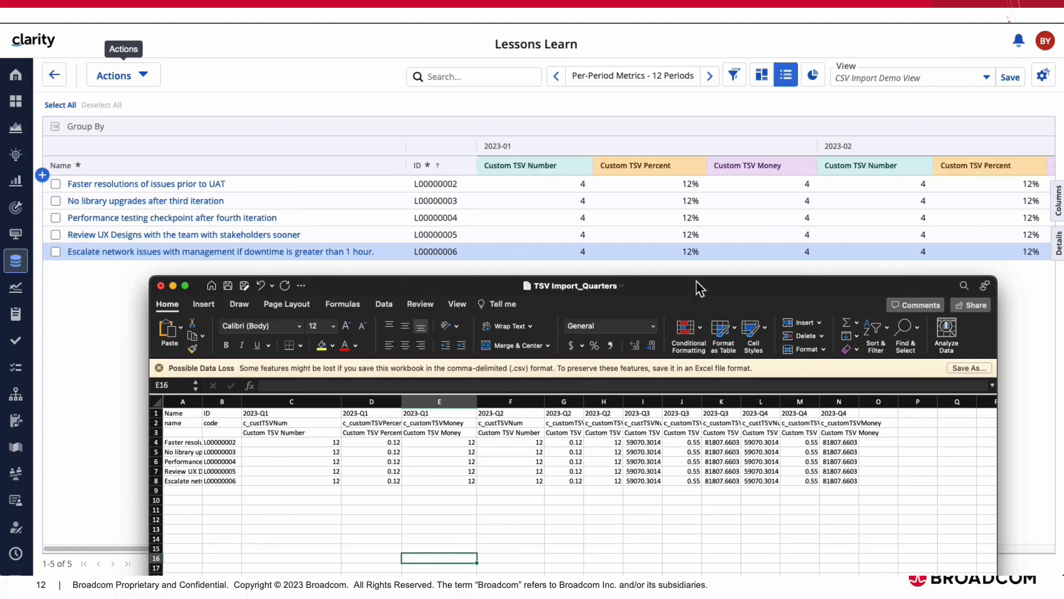
Change the grid's per-period display to Quarters in the view options, and close the options
click(1044, 76)
click(1044, 77)
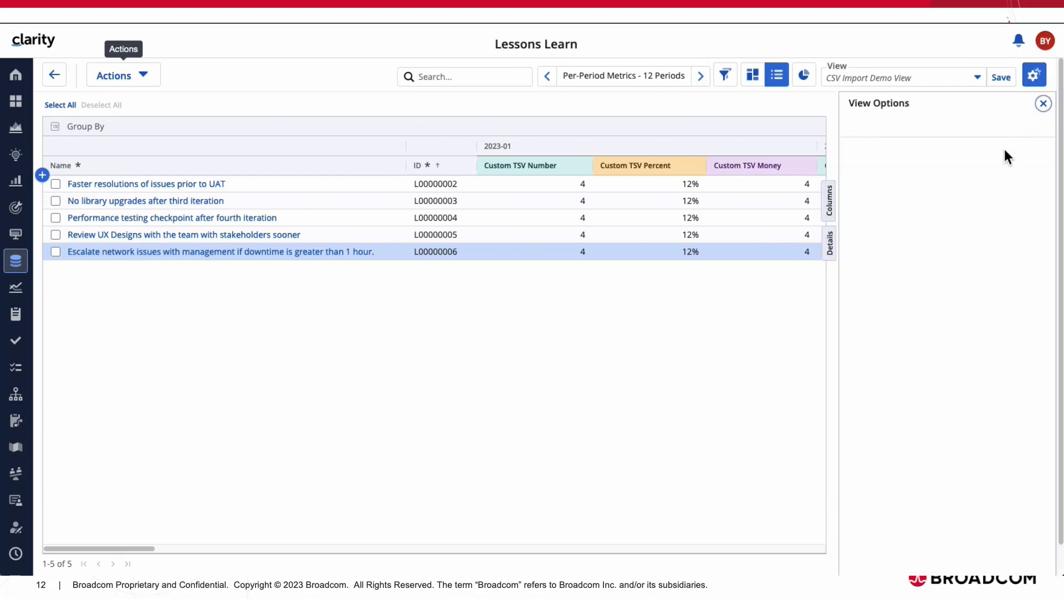
click(1040, 172)
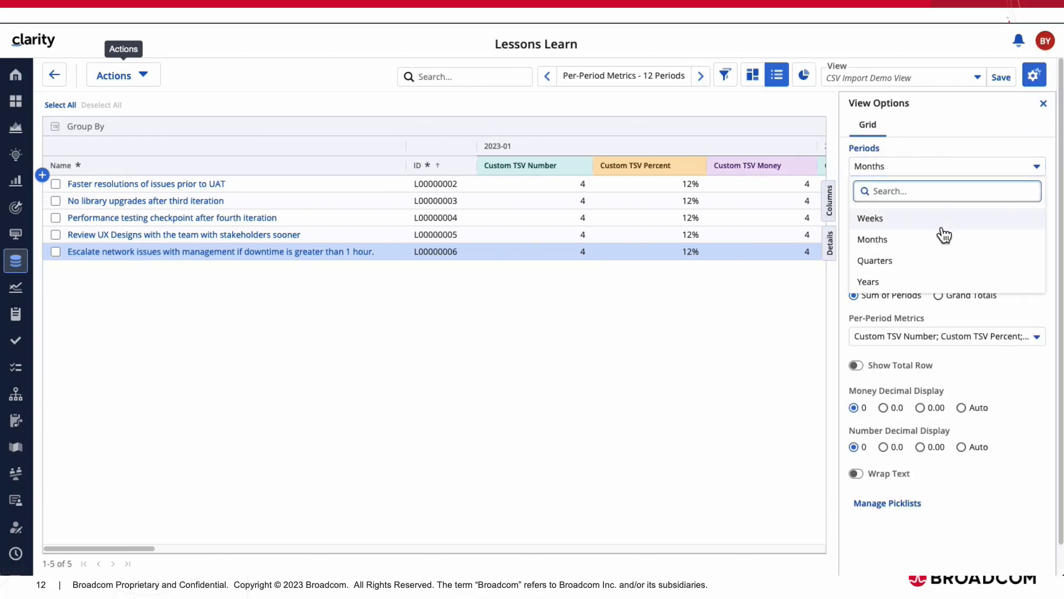
click(892, 261)
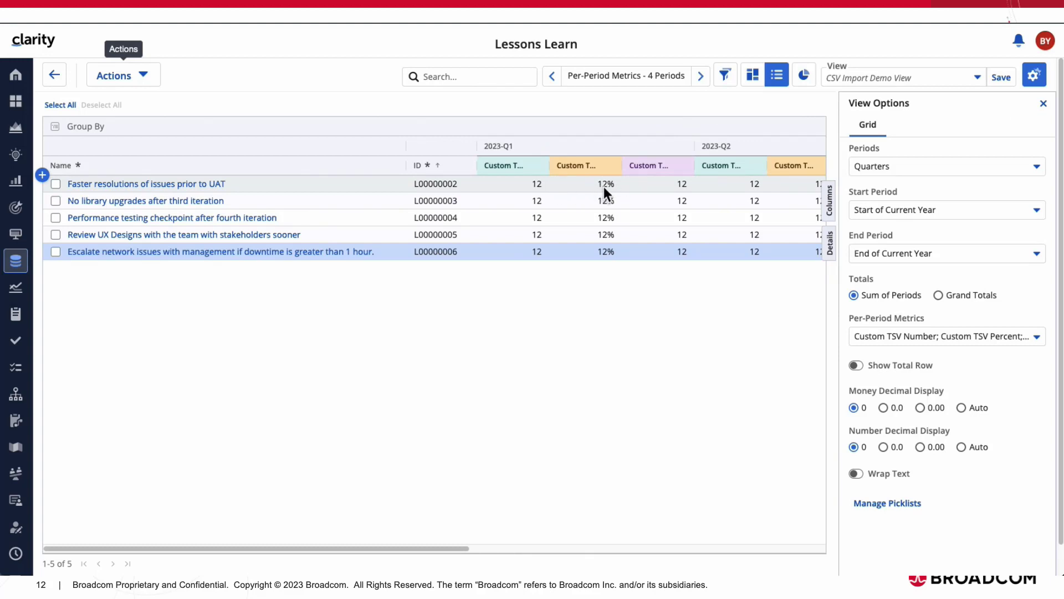
click(1045, 104)
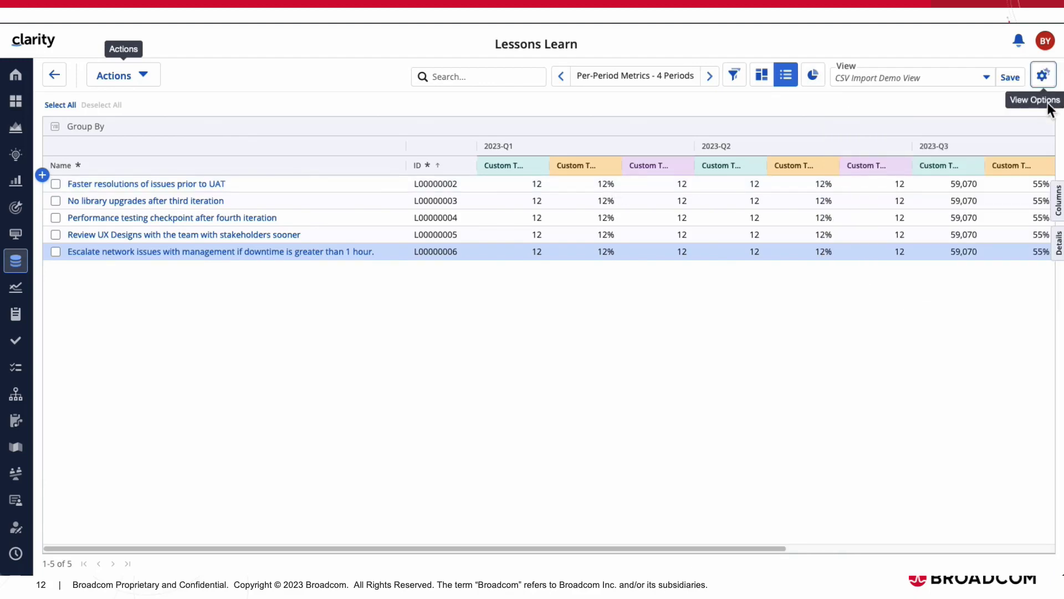